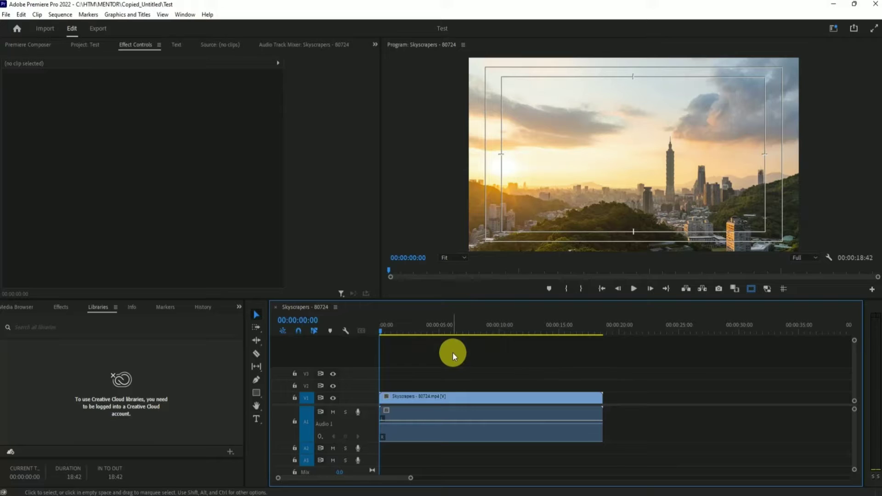
Step: Select the Skyscrapers clip on V1 to show its Motion, Opacity and Volume settings
{"action": "left_click", "coordinate": [417, 406]}
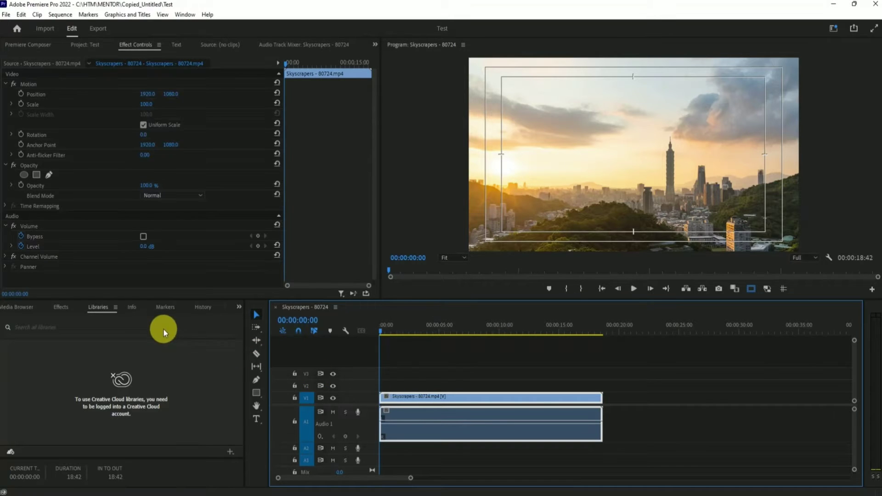
Step: Search Effects for 'CROP' and drag the Crop effect onto the Skyscrapers clip
{"action": "left_click", "coordinate": [61, 305]}
{"action": "left_click", "coordinate": [35, 319]}
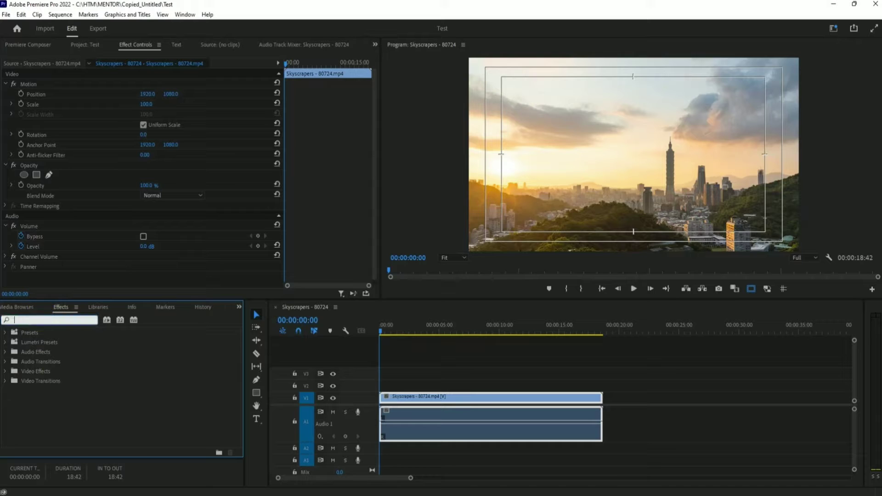
{"action": "type", "text": "CROP"}
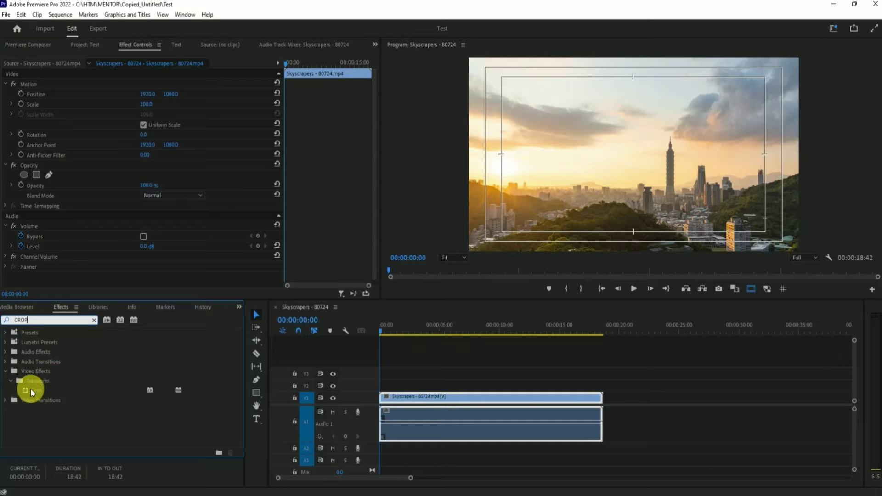
{"action": "left_click_drag", "start_coordinate": [31, 389], "coordinate": [439, 397]}
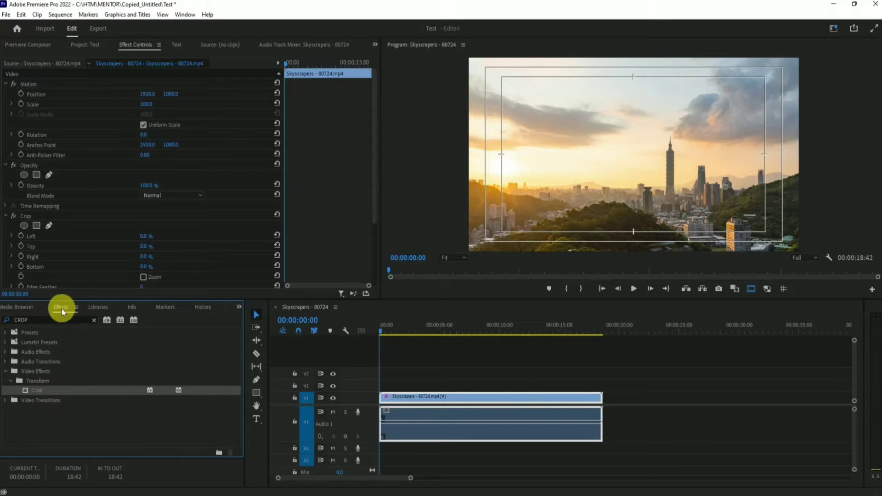
{"action": "left_click", "coordinate": [185, 14]}
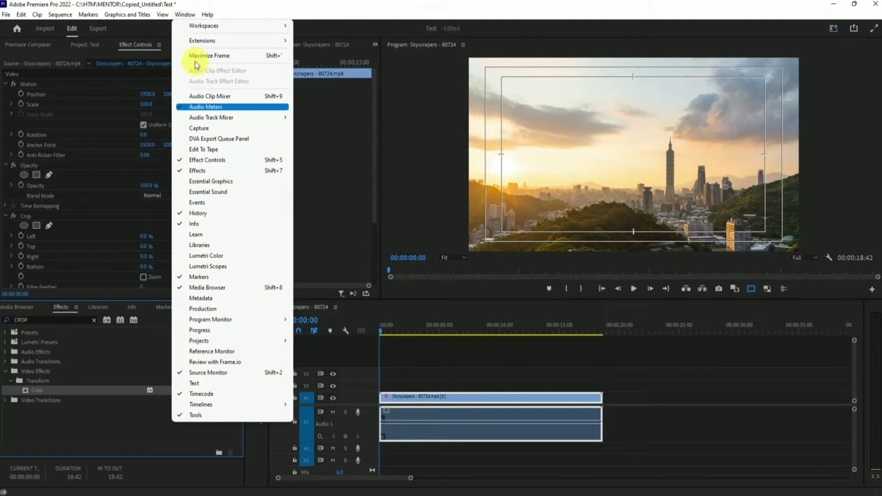
{"action": "left_click", "coordinate": [185, 14]}
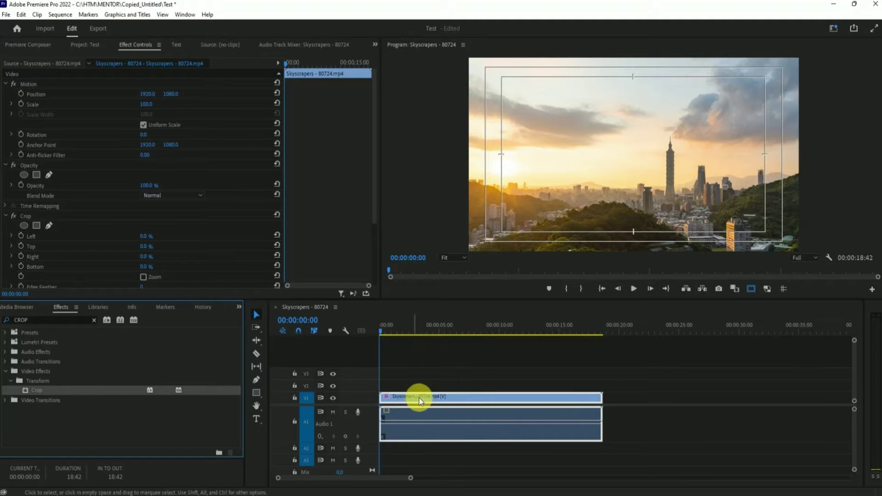
{"action": "scroll", "coordinate": [318, 164], "scroll_direction": "down", "scroll_amount": 1}
{"action": "scroll", "coordinate": [318, 163], "scroll_direction": "down", "scroll_amount": 3}
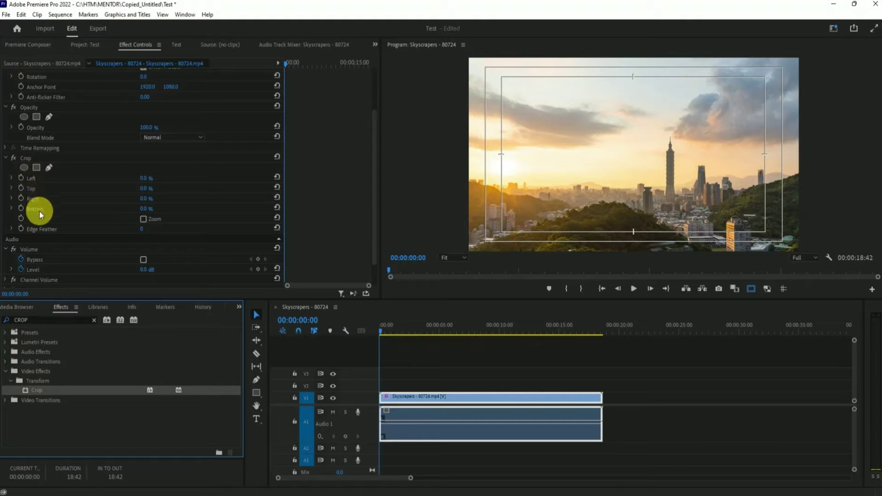
{"action": "left_click", "coordinate": [138, 182]}
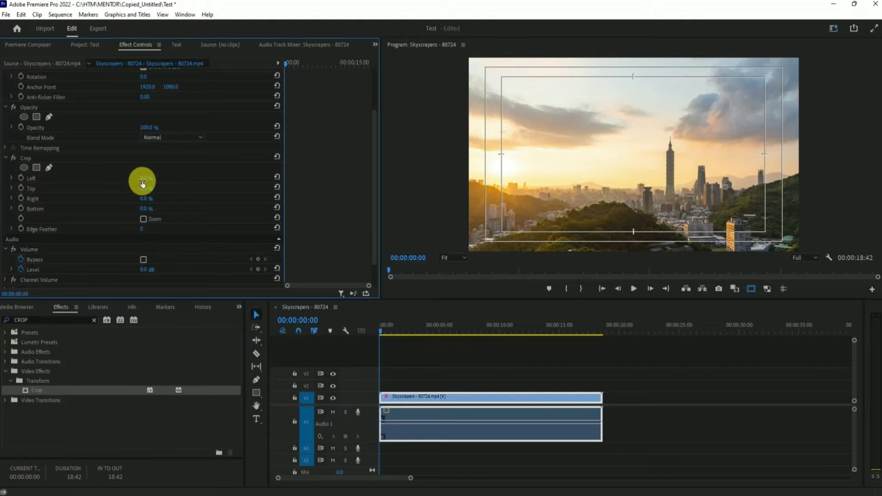
{"action": "type", "text": "10"}
{"action": "key", "text": "Return"}
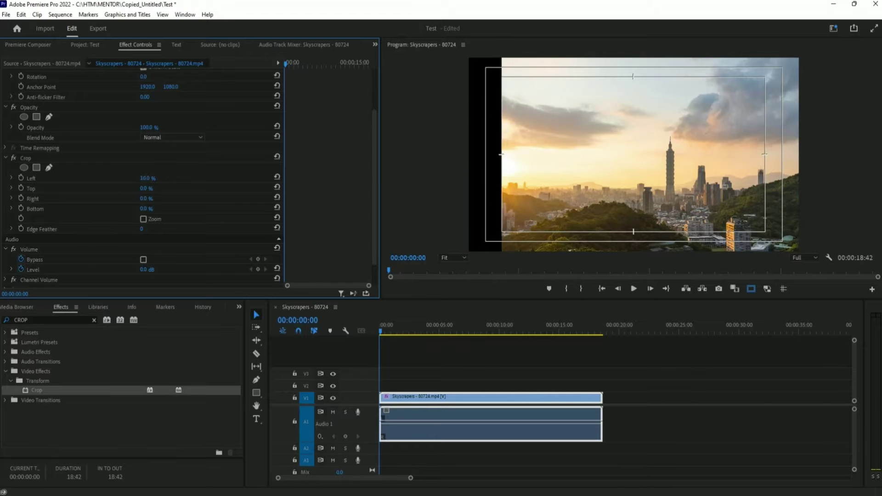
{"action": "left_click_drag", "start_coordinate": [147, 178], "coordinate": [521, 119]}
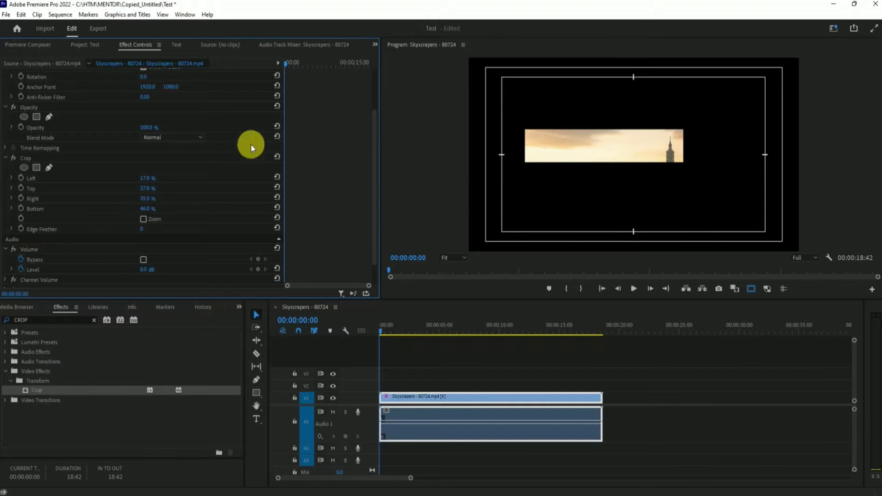
{"action": "left_click", "coordinate": [37, 167]}
Step: Add an ellipse mask to the Crop effect and stretch it into a circle
{"action": "left_click", "coordinate": [25, 167]}
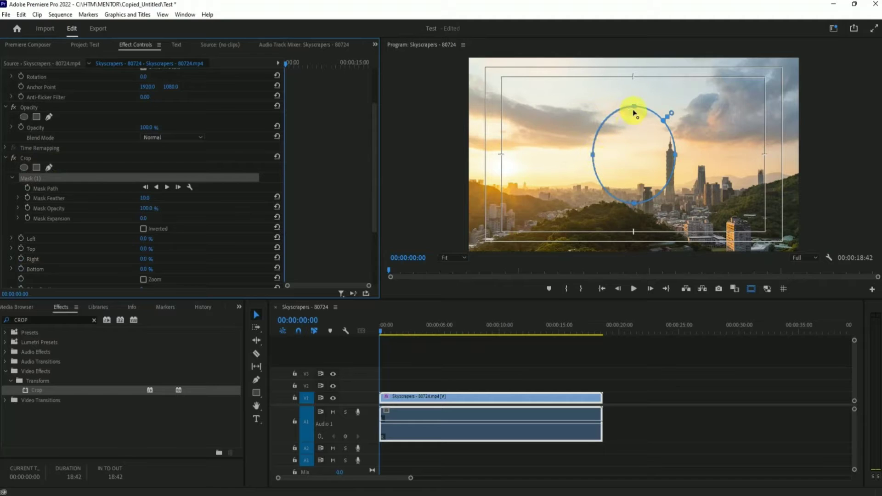
{"action": "left_click_drag", "start_coordinate": [634, 109], "coordinate": [634, 96]}
{"action": "left_click_drag", "start_coordinate": [593, 150], "coordinate": [553, 149]}
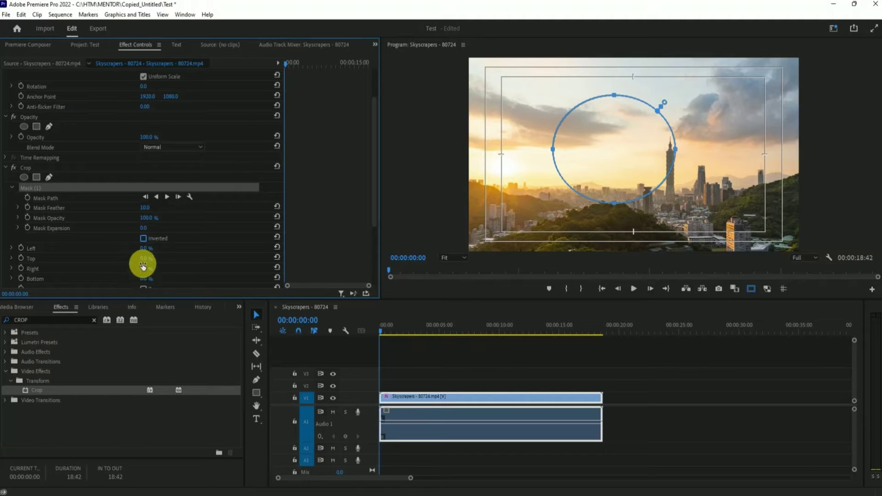
Step: Crop to Left 9%, Top 40%, Right 19%, Bottom 47%, then delete the circular mask
{"action": "left_click", "coordinate": [144, 248]}
{"action": "type", "text": "99"}
{"action": "key", "text": "Return"}
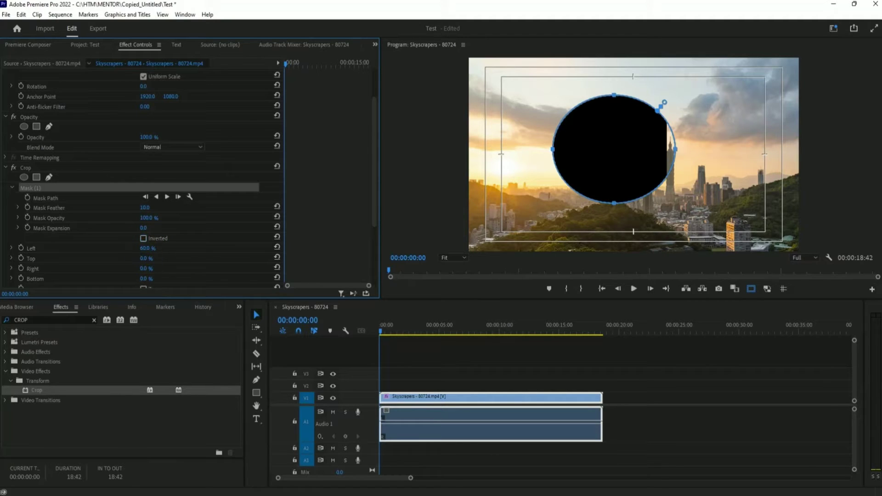
{"action": "left_click_drag", "start_coordinate": [145, 248], "coordinate": [163, 258]}
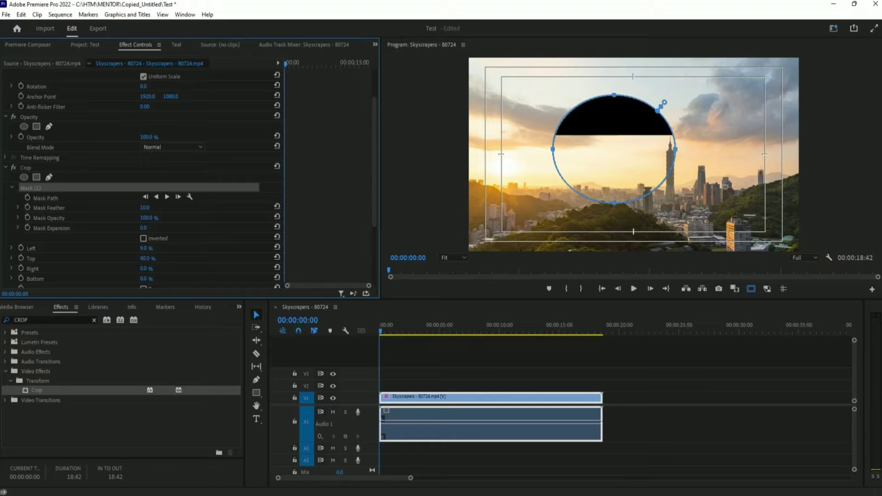
{"action": "left_click", "coordinate": [150, 269]}
{"action": "type", "text": "17"}
{"action": "key", "text": "Return"}
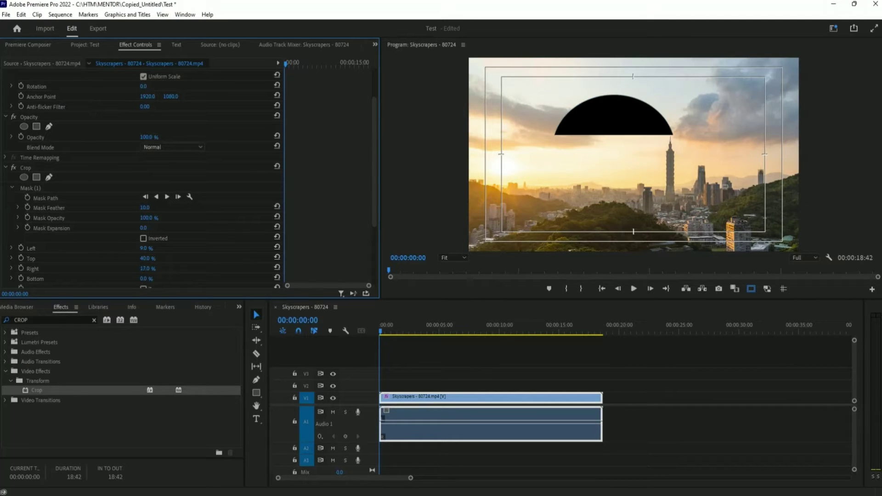
{"action": "left_click", "coordinate": [145, 279]}
{"action": "type", "text": "47"}
{"action": "key", "text": "Return"}
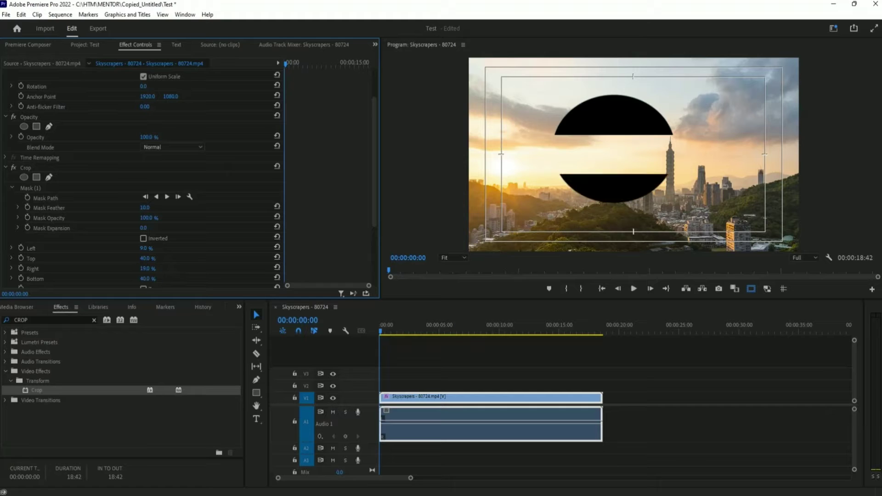
{"action": "left_click", "coordinate": [145, 217]}
{"action": "left_click", "coordinate": [40, 187]}
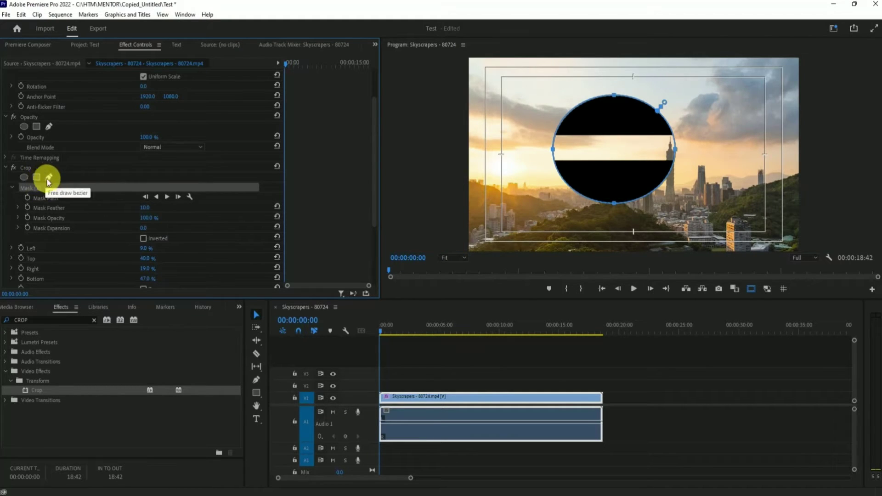
{"action": "key", "text": "Delete"}
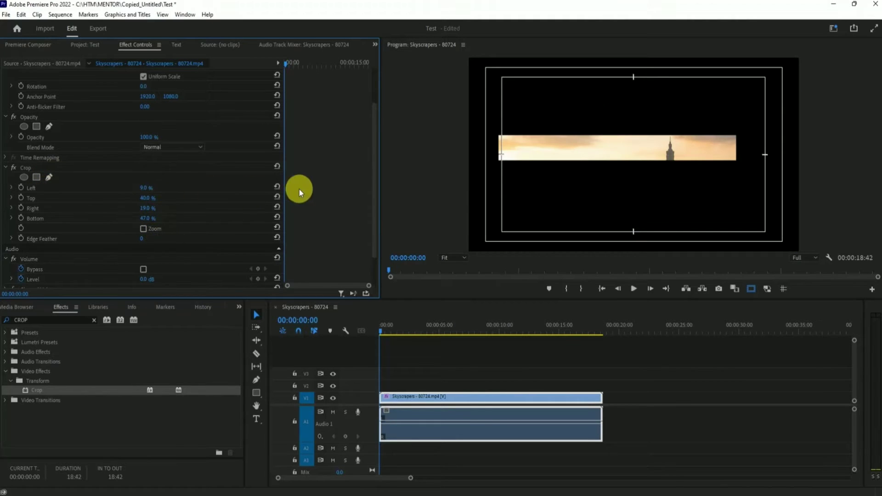
Step: Reset the Crop Left, Top and Right values back to 0%
{"action": "left_click", "coordinate": [277, 186]}
{"action": "left_click", "coordinate": [277, 197]}
{"action": "left_click", "coordinate": [277, 206]}
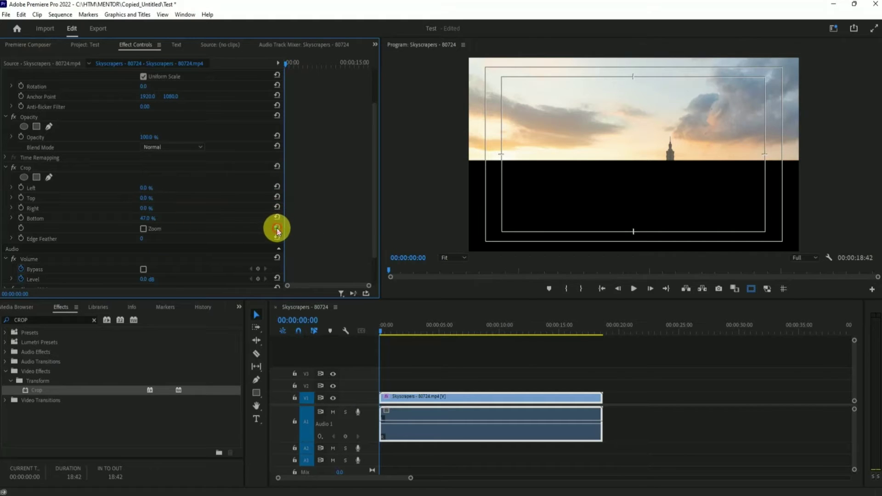
{"action": "scroll", "coordinate": [193, 215], "scroll_direction": "up", "scroll_amount": 1}
{"action": "scroll", "coordinate": [192, 216], "scroll_direction": "up", "scroll_amount": 1}
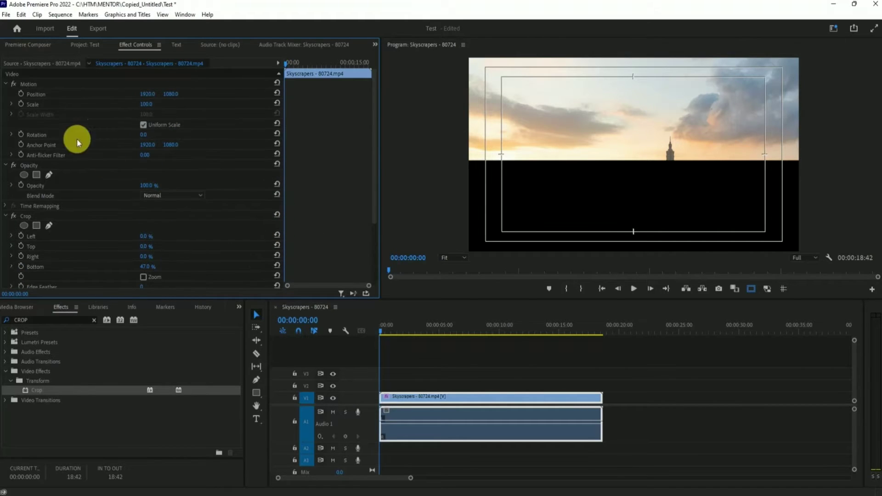
Step: Select the Crop effect and undo the last change with Ctrl+Z
{"action": "left_click", "coordinate": [40, 214]}
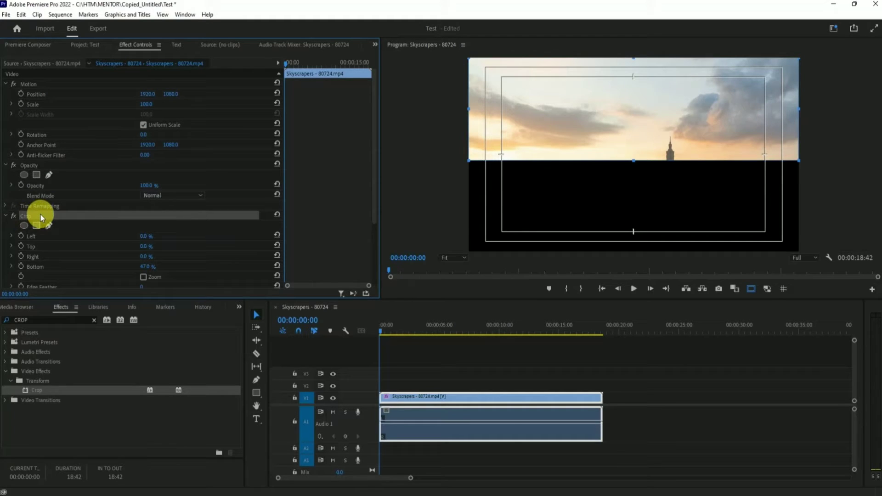
{"action": "key", "text": "ctrl+z"}
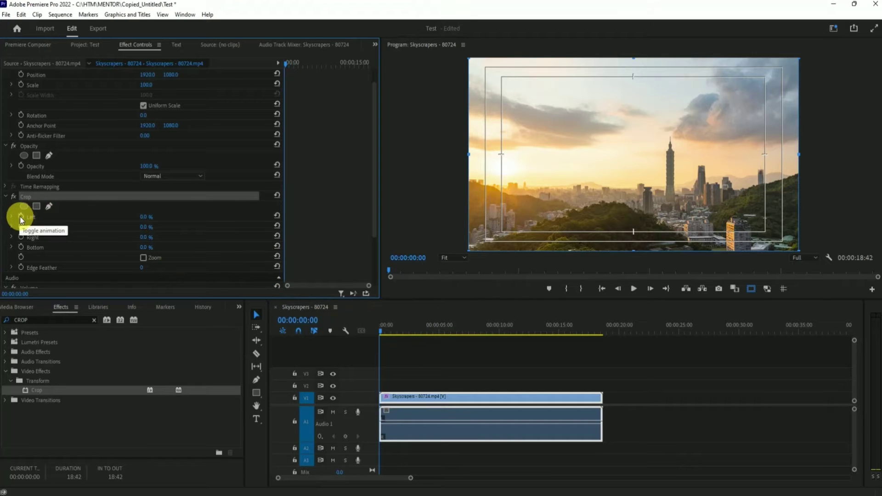
{"action": "left_click", "coordinate": [384, 338]}
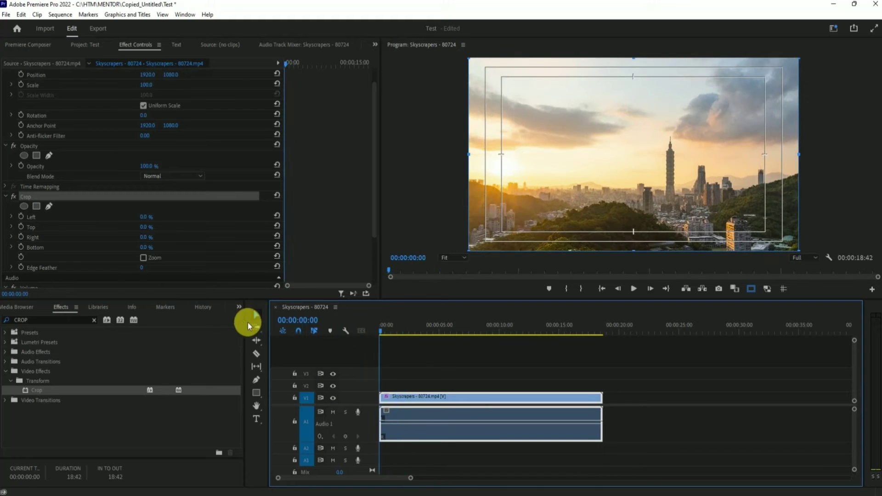
Step: Turn on the Crop Left and Right stopwatches and move the playhead forward
{"action": "left_click", "coordinate": [18, 215]}
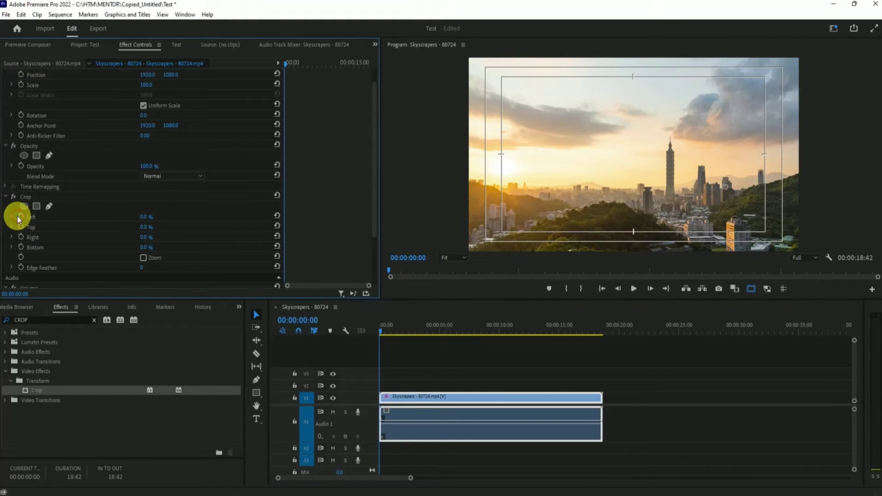
{"action": "left_click", "coordinate": [20, 216]}
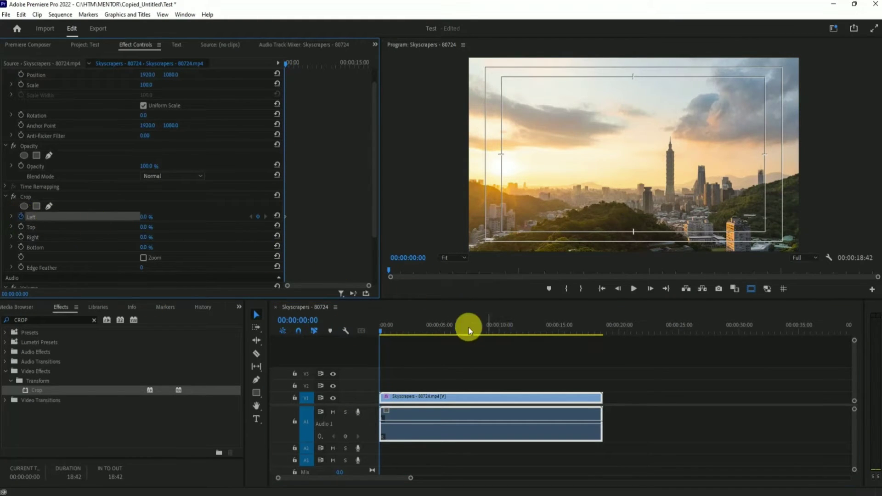
{"action": "left_click_drag", "start_coordinate": [384, 331], "coordinate": [464, 333]}
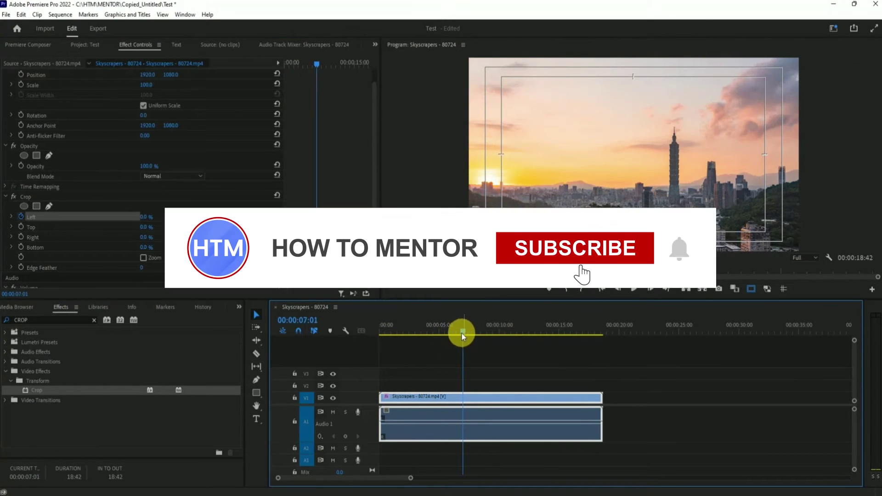
{"action": "key", "text": "Home"}
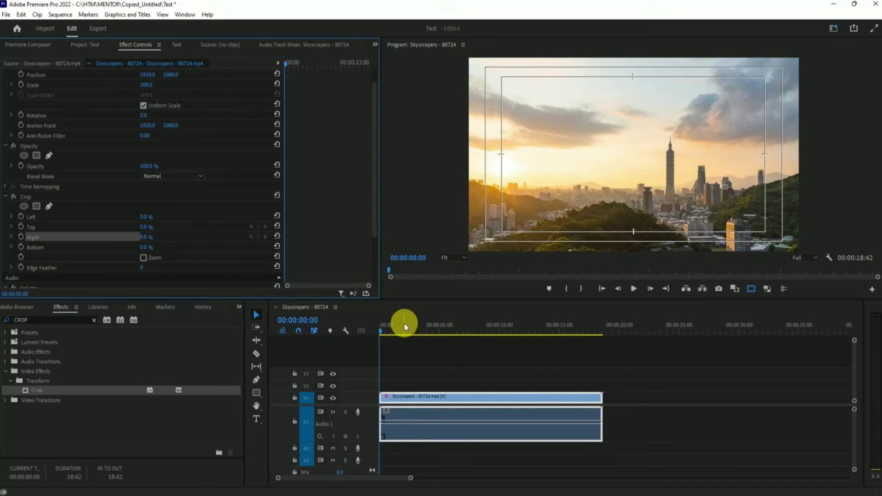
{"action": "mouse_move", "coordinate": [404, 324]}
{"action": "left_mouse_down"}
{"action": "mouse_move", "coordinate": [395, 327]}
{"action": "mouse_move", "coordinate": [412, 328]}
{"action": "left_mouse_up"}
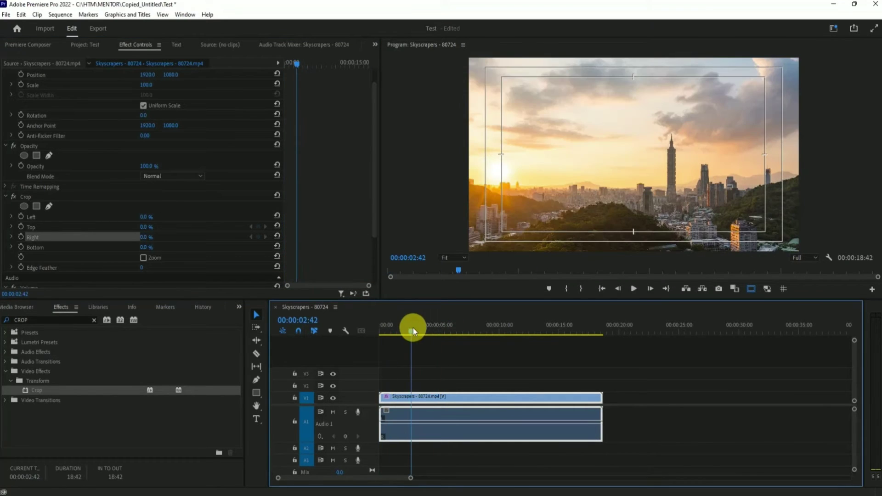
{"action": "key", "text": "Home"}
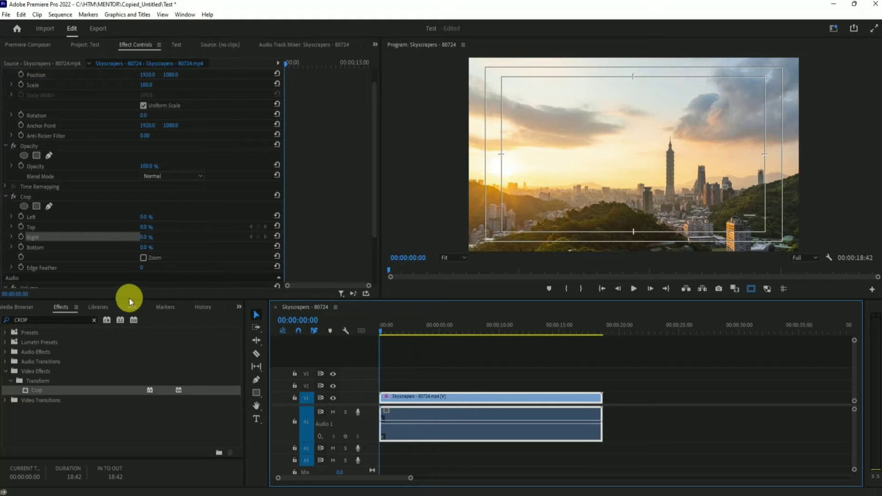
{"action": "left_click", "coordinate": [20, 237]}
{"action": "left_click_drag", "start_coordinate": [385, 330], "coordinate": [430, 331]}
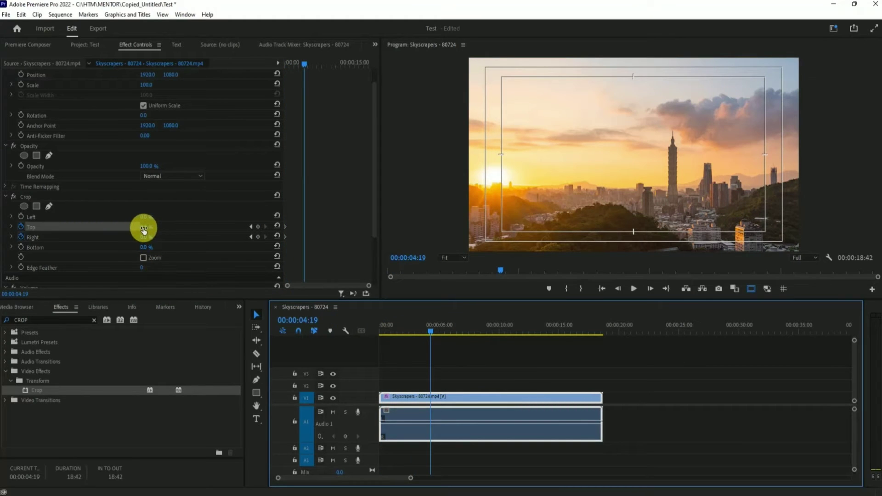
Step: Keyframe Crop Top and Bottom at 10% and delete the Right edge keyframes
{"action": "left_click", "coordinate": [143, 230]}
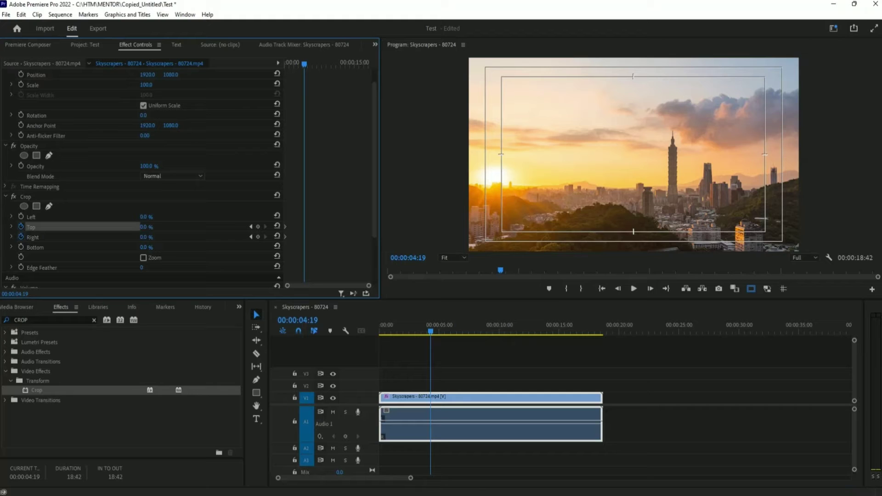
{"action": "mouse_move", "coordinate": [143, 227]}
{"action": "left_mouse_down"}
{"action": "mouse_move", "coordinate": [175, 227]}
{"action": "mouse_move", "coordinate": [148, 227]}
{"action": "left_mouse_up"}
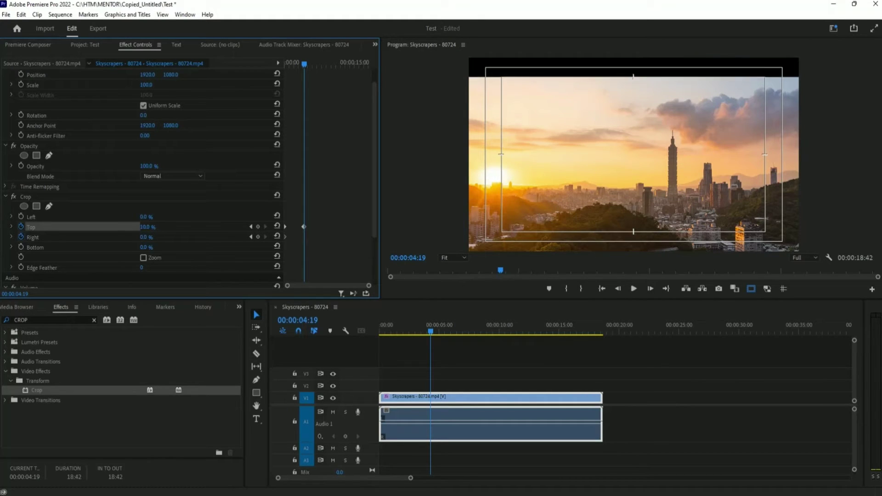
{"action": "left_click", "coordinate": [151, 227]}
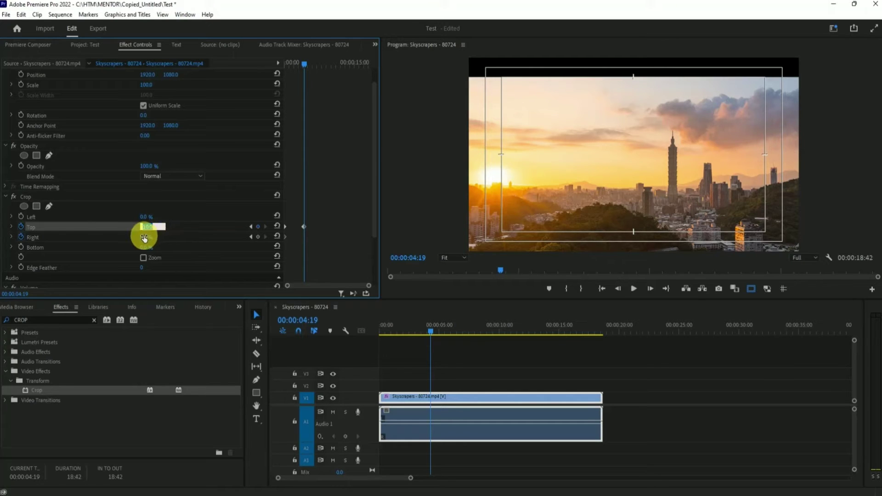
{"action": "left_click", "coordinate": [21, 246]}
{"action": "left_click", "coordinate": [153, 248]}
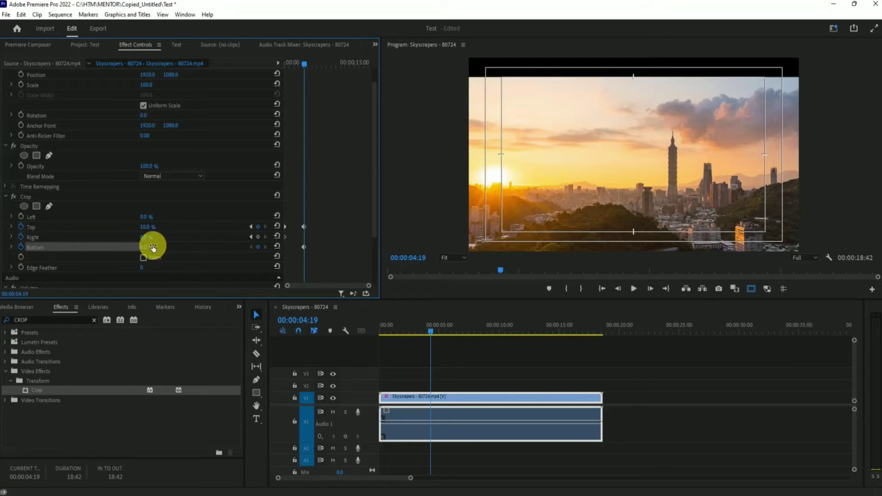
{"action": "type", "text": "10"}
{"action": "left_click", "coordinate": [21, 237]}
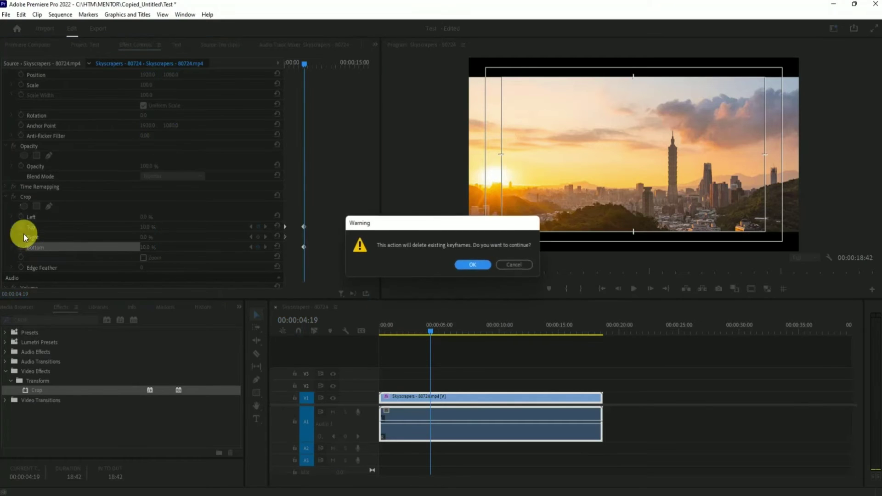
{"action": "left_click", "coordinate": [475, 265]}
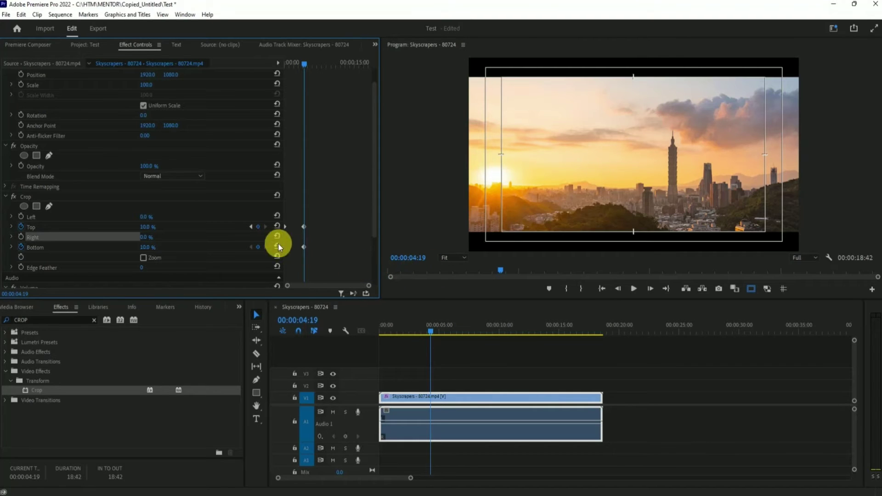
Step: At the clip start, set Crop Bottom to 0%
{"action": "left_click_drag", "start_coordinate": [303, 65], "coordinate": [262, 62]}
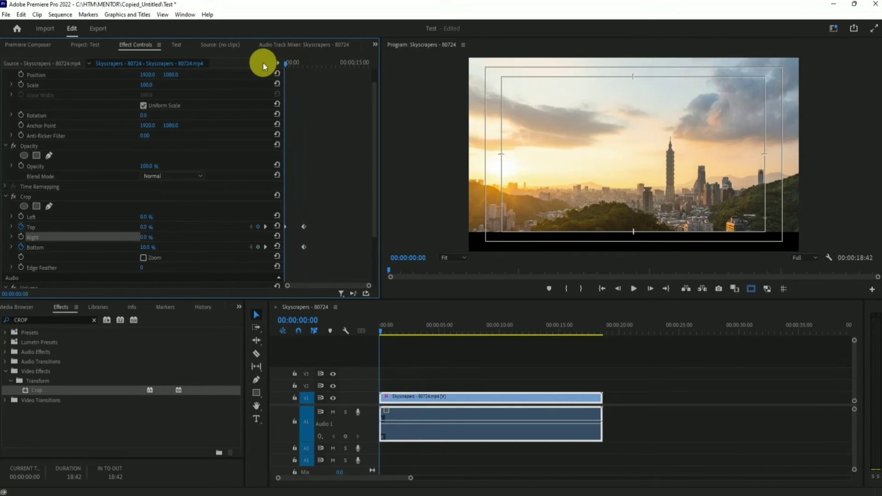
{"action": "left_click", "coordinate": [148, 247]}
{"action": "type", "text": "0"}
{"action": "key", "text": "Return"}
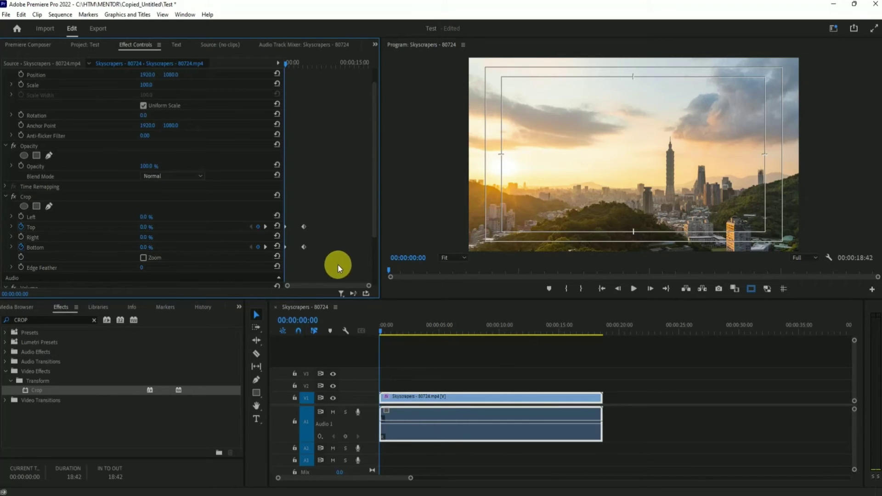
Step: Apply Ease In to the Top and Bottom crop keyframes and preview the animation
{"action": "left_click_drag", "start_coordinate": [328, 260], "coordinate": [275, 214]}
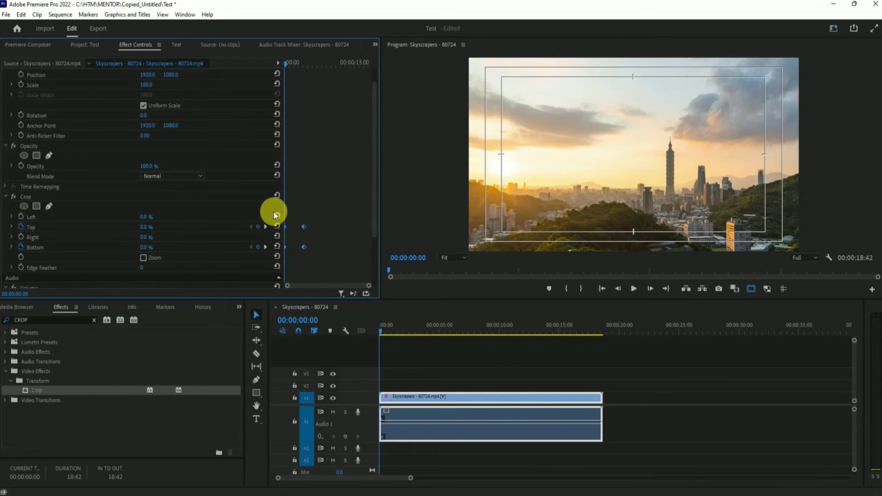
{"action": "right_click", "coordinate": [303, 228]}
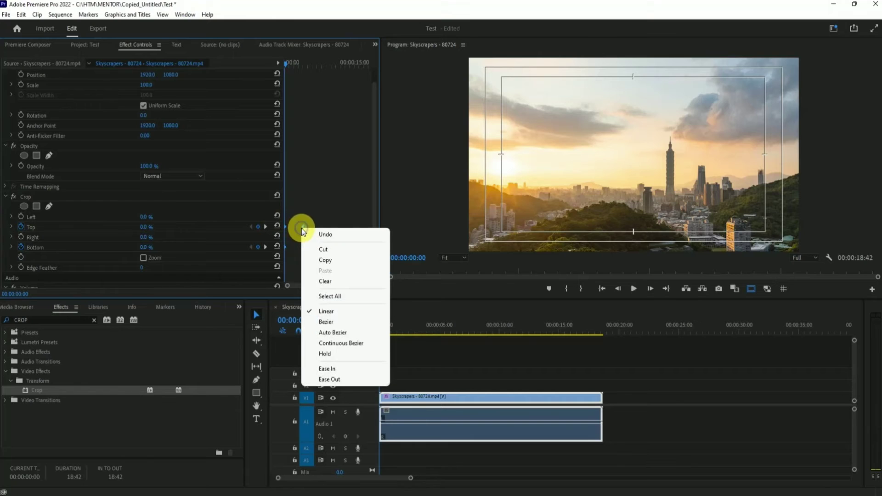
{"action": "left_click", "coordinate": [341, 370]}
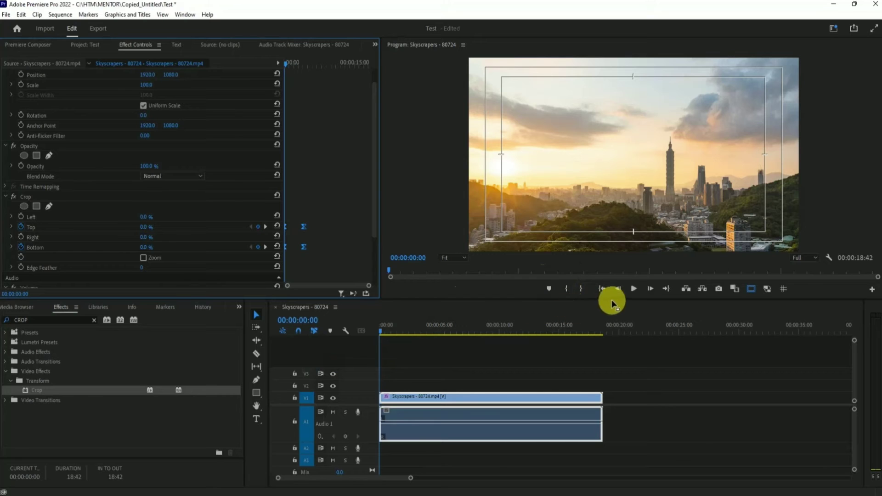
{"action": "left_click", "coordinate": [631, 292]}
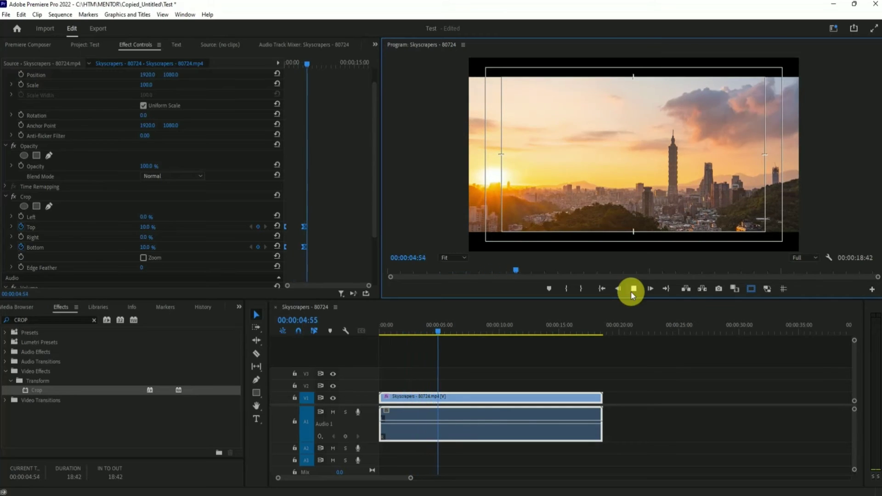
{"action": "left_click", "coordinate": [632, 290]}
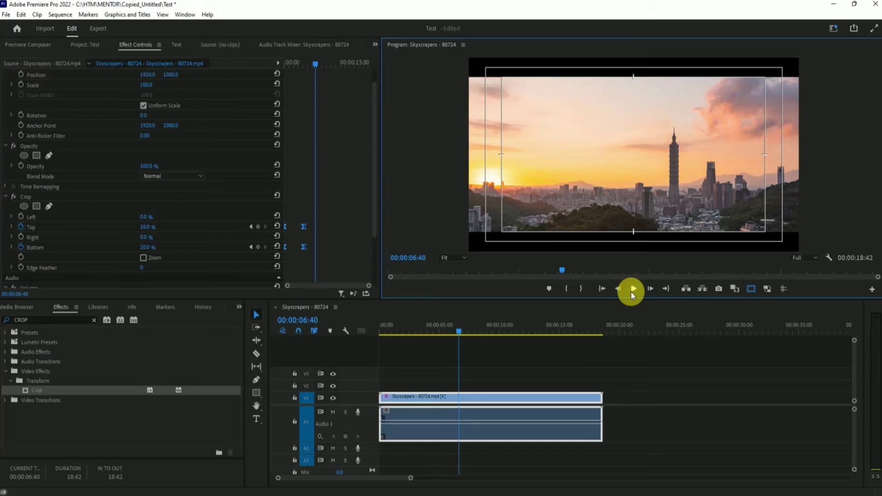
Step: Delete the Crop effect, return to the clip start, and set the Program monitor zoom to 10%
{"action": "left_click", "coordinate": [78, 196]}
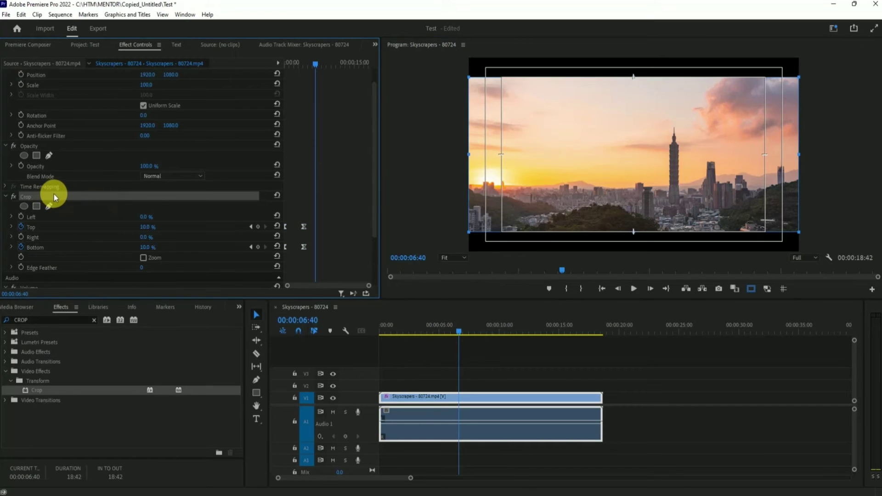
{"action": "key", "text": "Delete"}
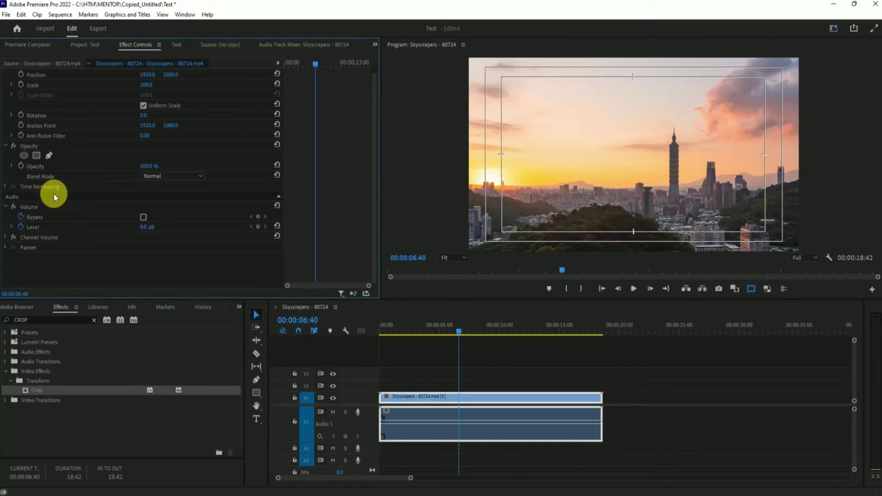
{"action": "left_click", "coordinate": [465, 369]}
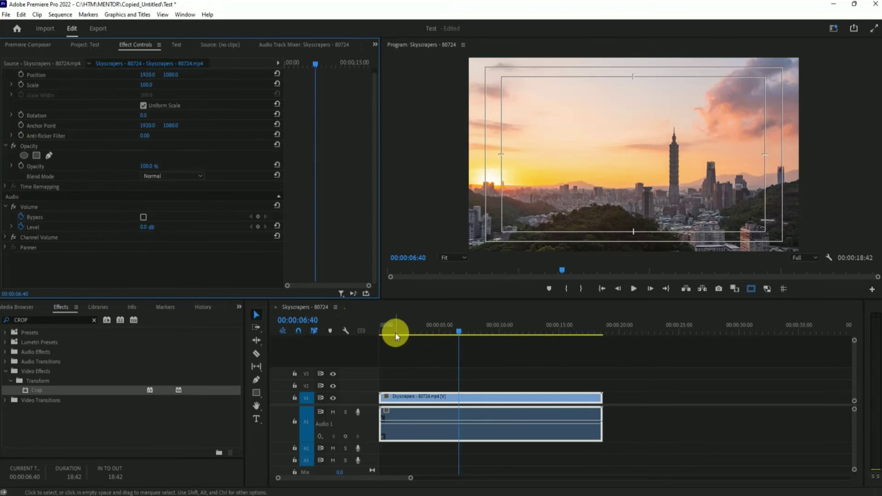
{"action": "key", "text": "Home"}
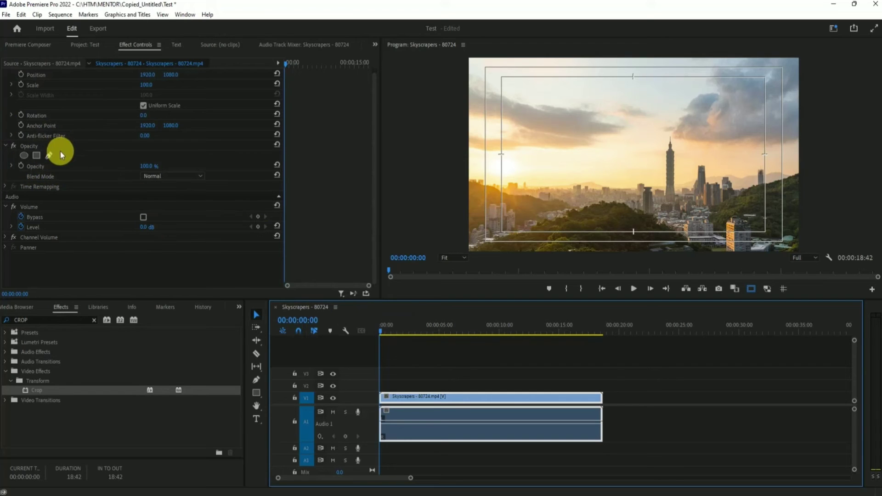
{"action": "left_click", "coordinate": [451, 258]}
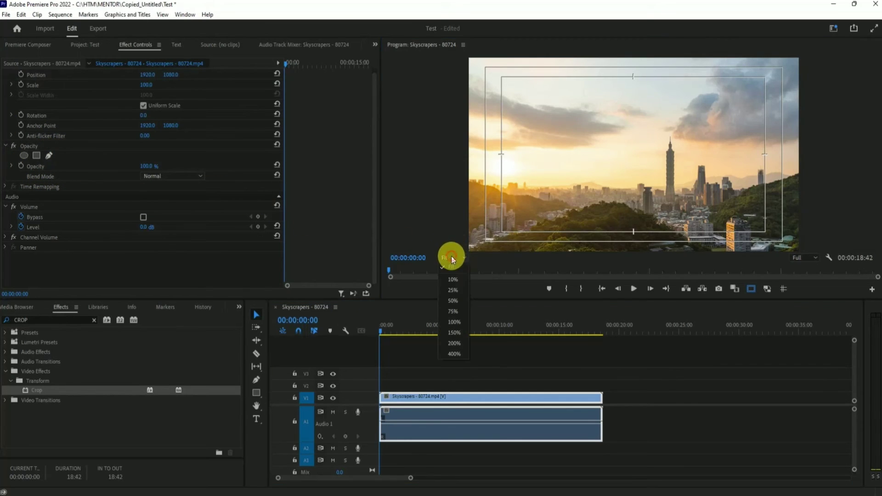
{"action": "left_click", "coordinate": [458, 280]}
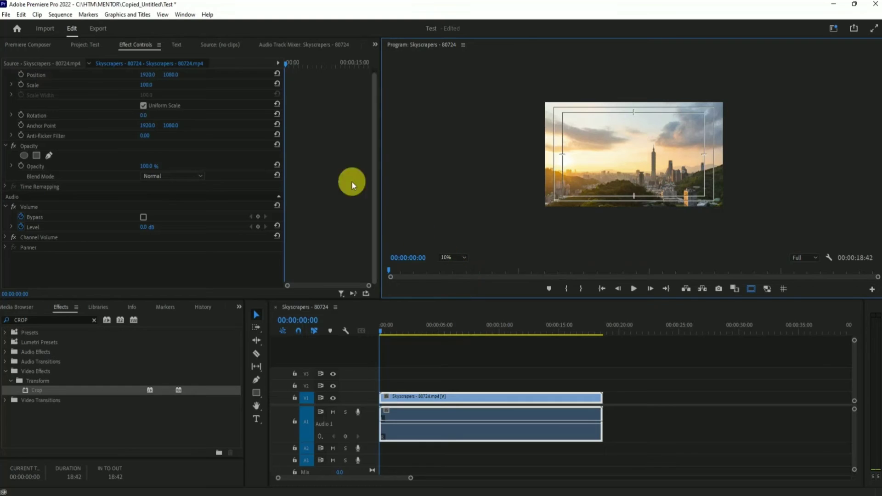
Step: Draw a closed four-point pen Opacity mask around the entire skyline frame
{"action": "left_click", "coordinate": [49, 155]}
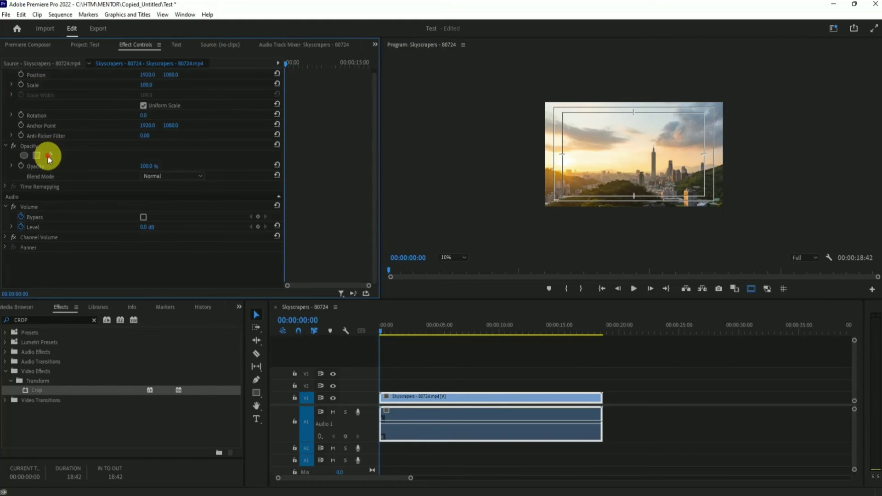
{"action": "left_click", "coordinate": [517, 92]}
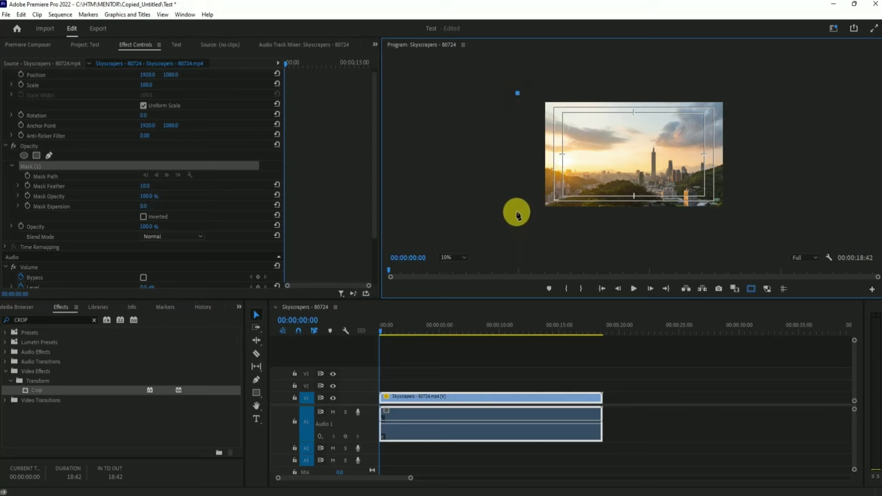
{"action": "left_click", "coordinate": [517, 212]}
{"action": "left_click", "coordinate": [740, 210]}
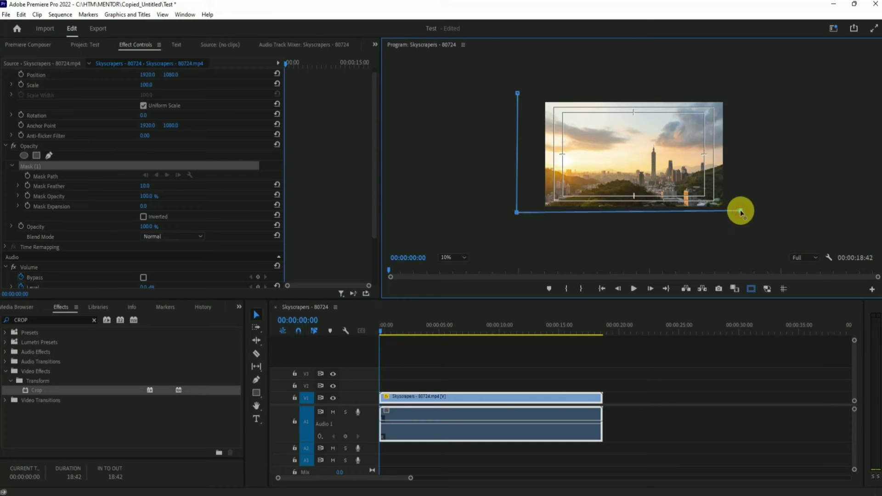
{"action": "left_click", "coordinate": [734, 92]}
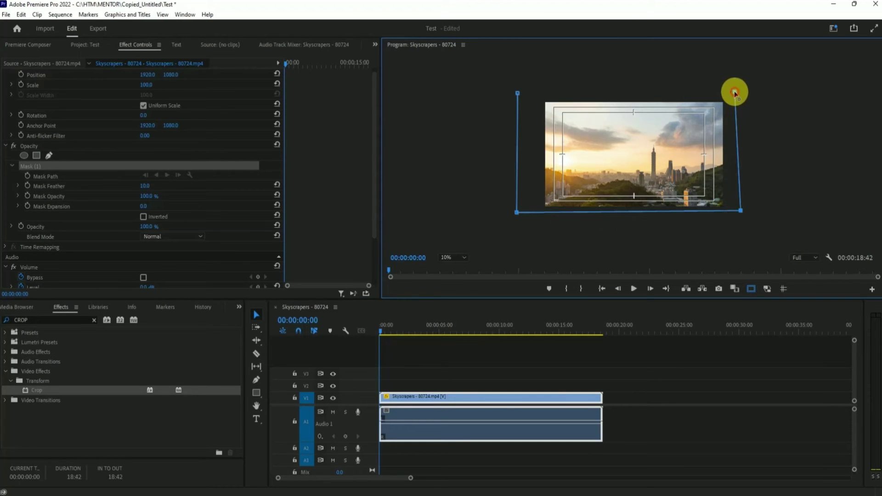
{"action": "left_click", "coordinate": [519, 93]}
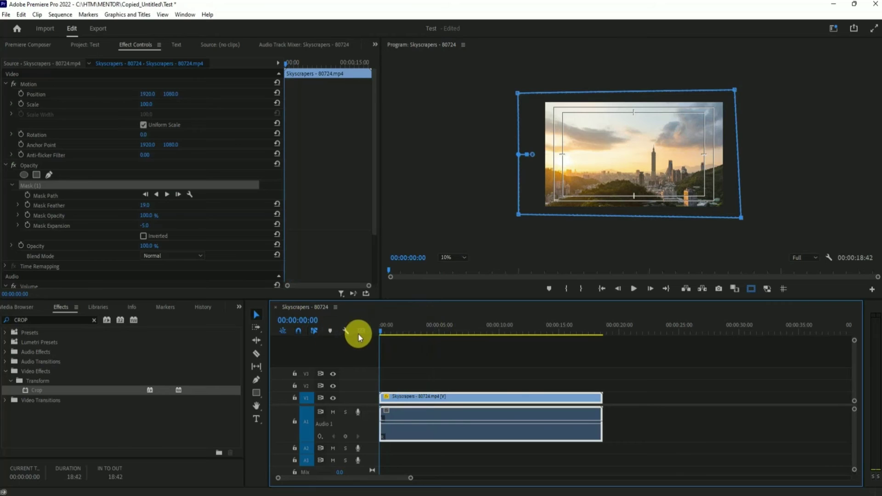
Step: At the clip start, turn on the Mask Path stopwatch to set the first keyframe
{"action": "left_click", "coordinate": [385, 330]}
{"action": "left_click_drag", "start_coordinate": [385, 330], "coordinate": [355, 331]}
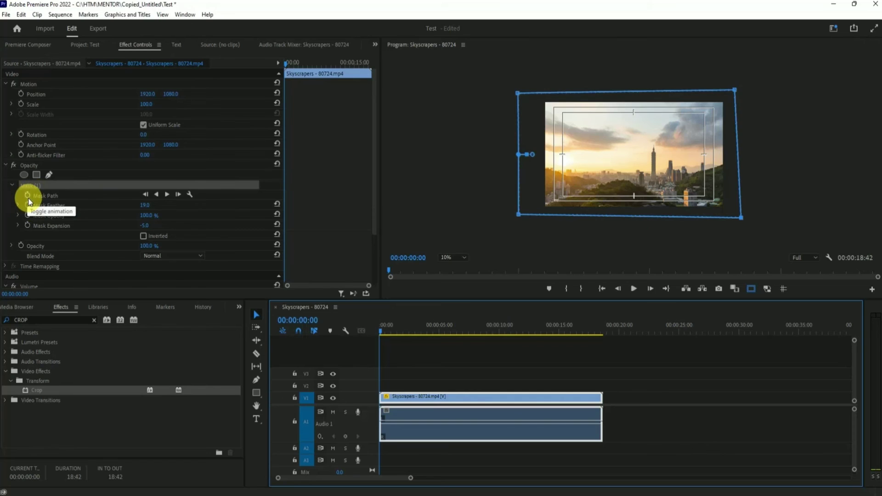
{"action": "left_click", "coordinate": [36, 186]}
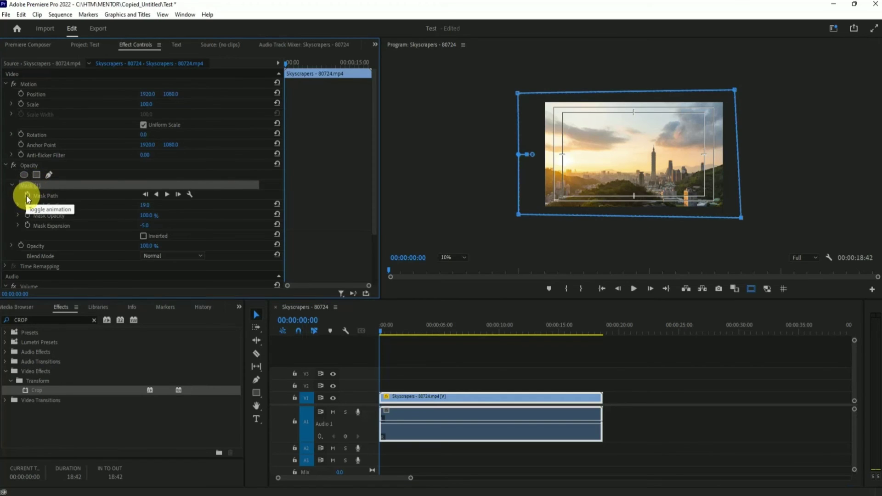
{"action": "left_click", "coordinate": [27, 197]}
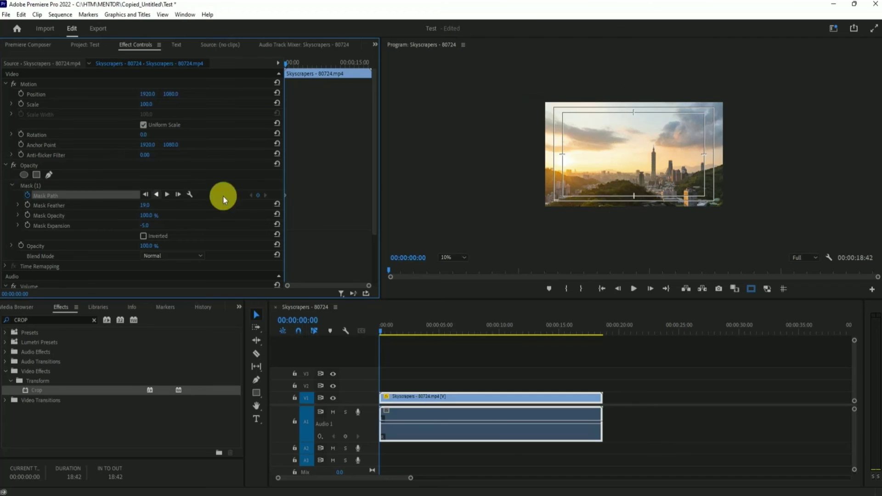
Step: At about 00:00:05:13, drag the mask's bottom corners up to the top edge
{"action": "left_click", "coordinate": [32, 187]}
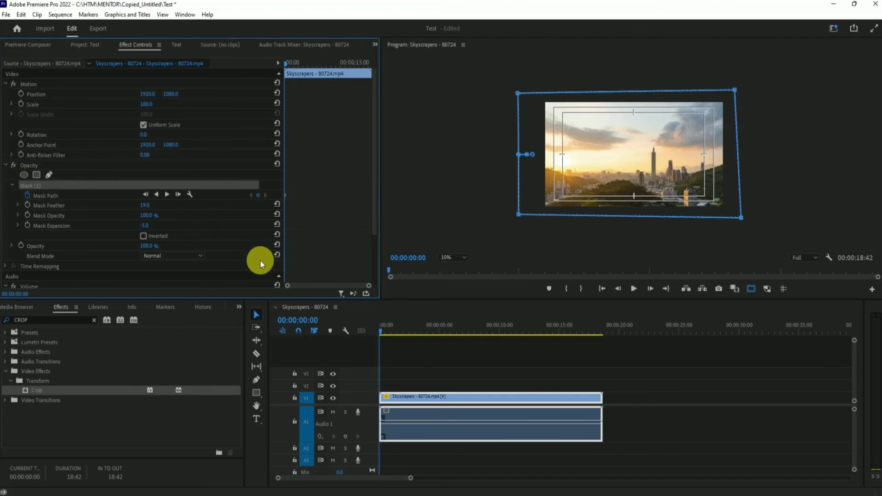
{"action": "left_click", "coordinate": [381, 332]}
{"action": "left_click_drag", "start_coordinate": [381, 332], "coordinate": [445, 331]}
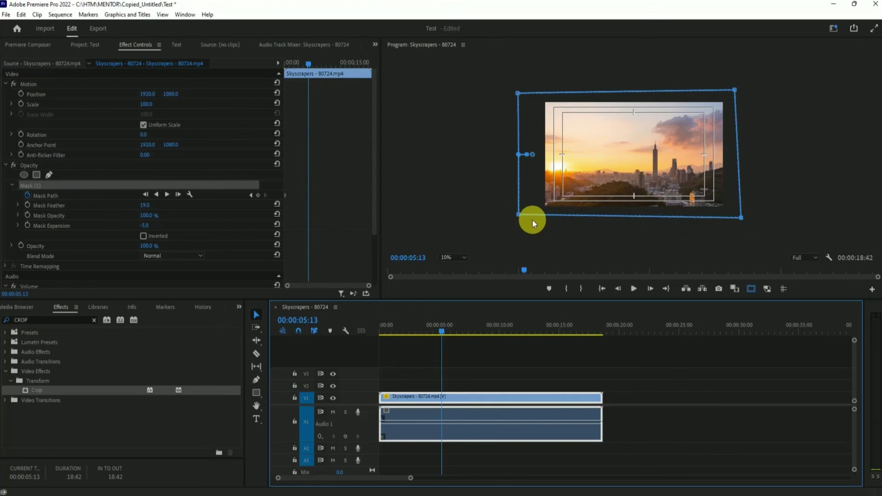
{"action": "left_click", "coordinate": [518, 215]}
{"action": "left_click_drag", "start_coordinate": [518, 215], "coordinate": [515, 92]}
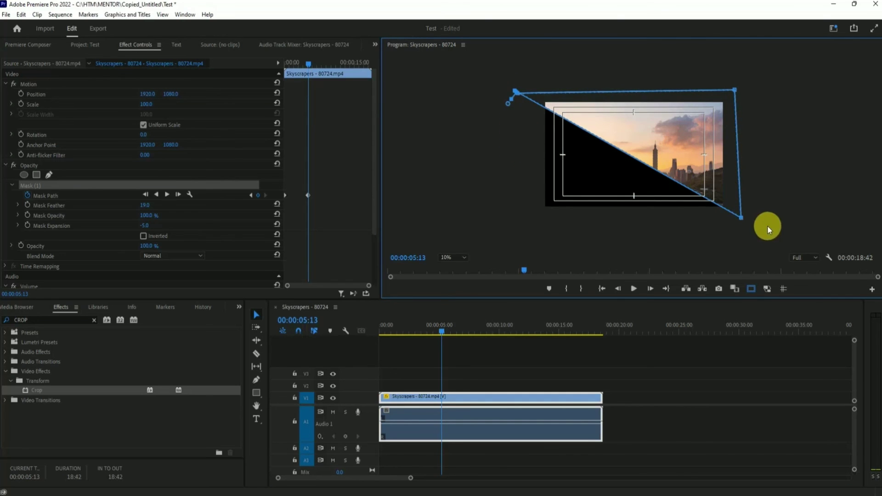
{"action": "left_click_drag", "start_coordinate": [739, 218], "coordinate": [735, 91]}
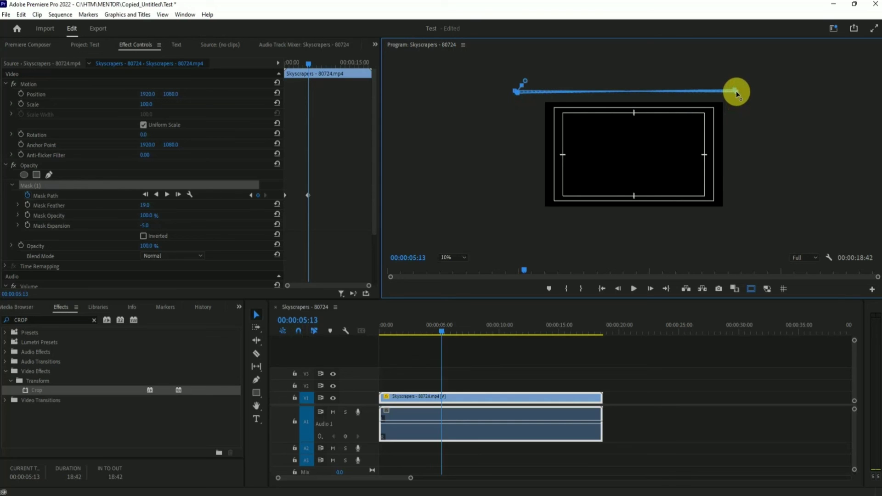
{"action": "left_click_drag", "start_coordinate": [443, 327], "coordinate": [371, 330]}
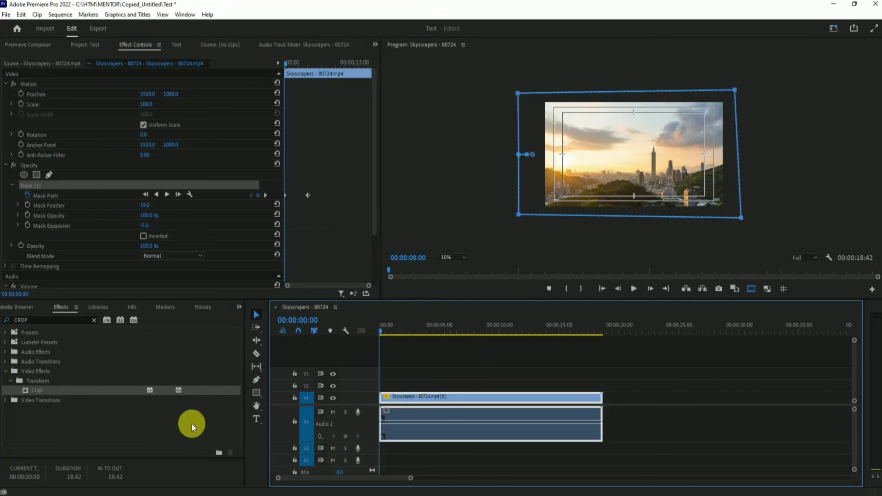
{"action": "left_click", "coordinate": [633, 289]}
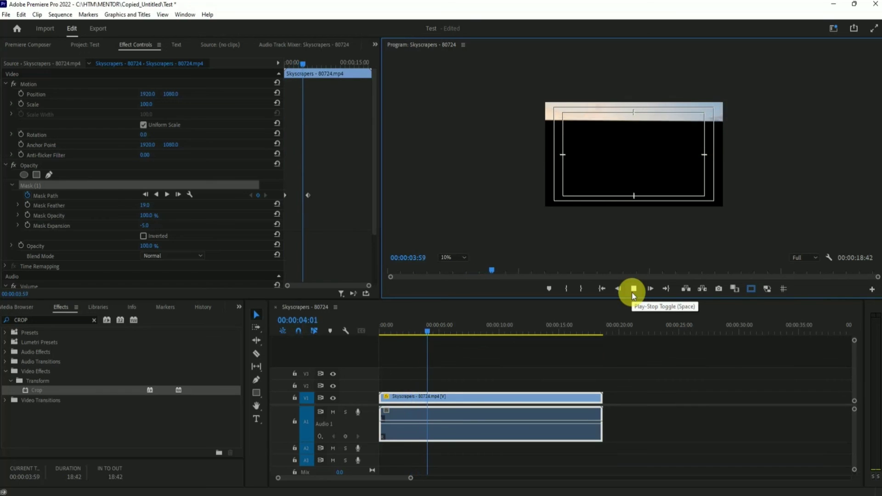
{"action": "left_click", "coordinate": [633, 290]}
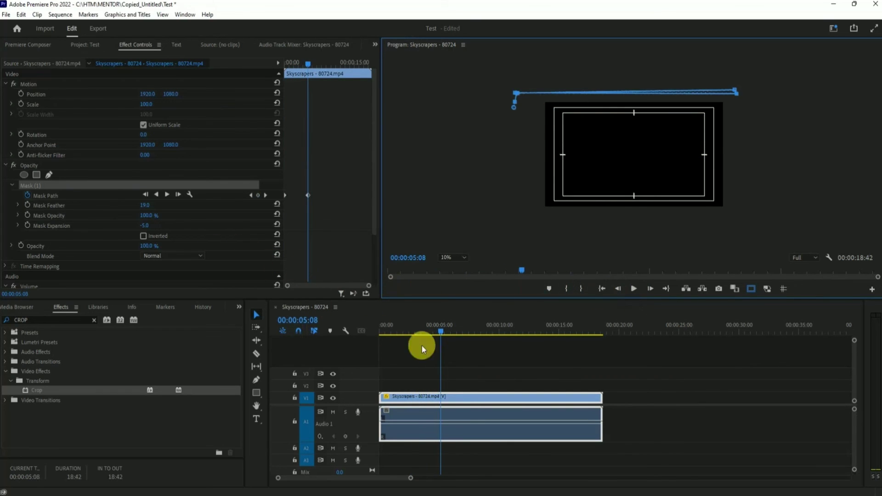
{"action": "key", "text": "Home"}
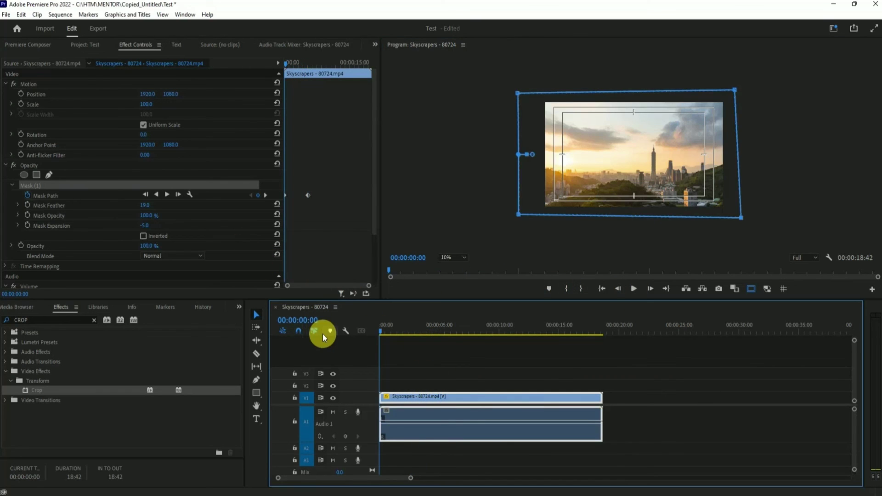